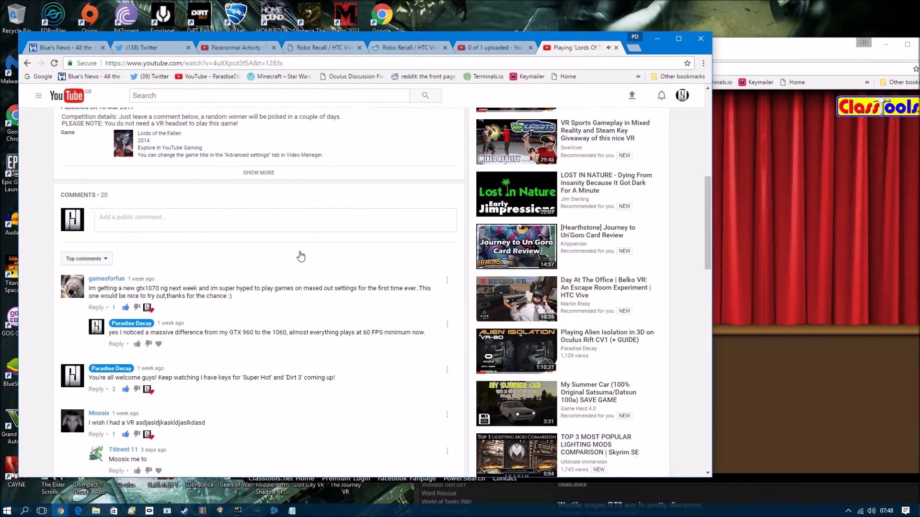
scroll(301, 256, "down", 1)
- Drag the name picker window in front of the YouTube comments
left_click_drag(740, 59, 761, 79)
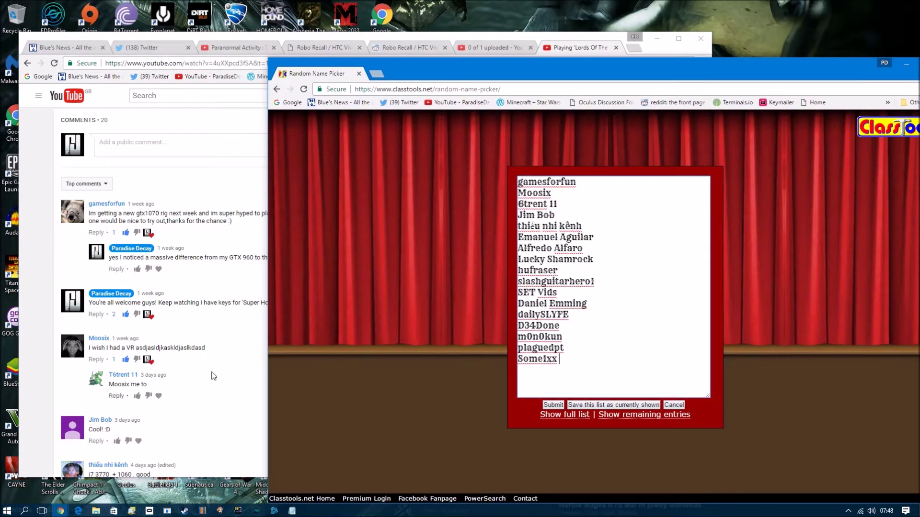
scroll(213, 376, "down", 1)
scroll(214, 344, "down", 1)
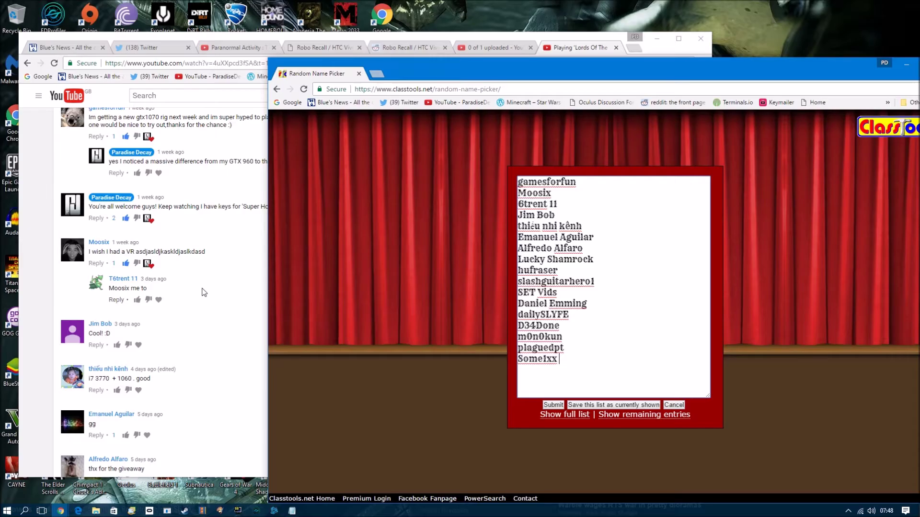
scroll(201, 293, "down", 1)
scroll(201, 292, "down", 1)
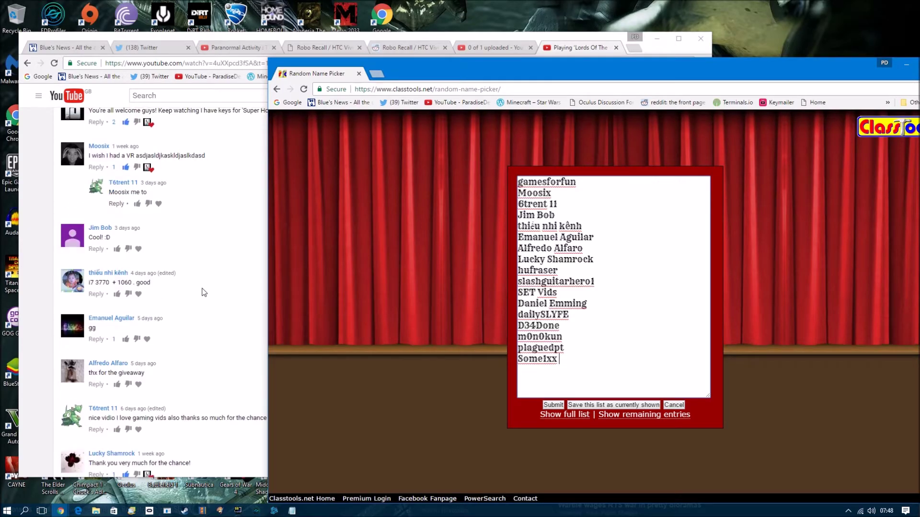
scroll(203, 292, "down", 1)
scroll(203, 292, "down", 1)
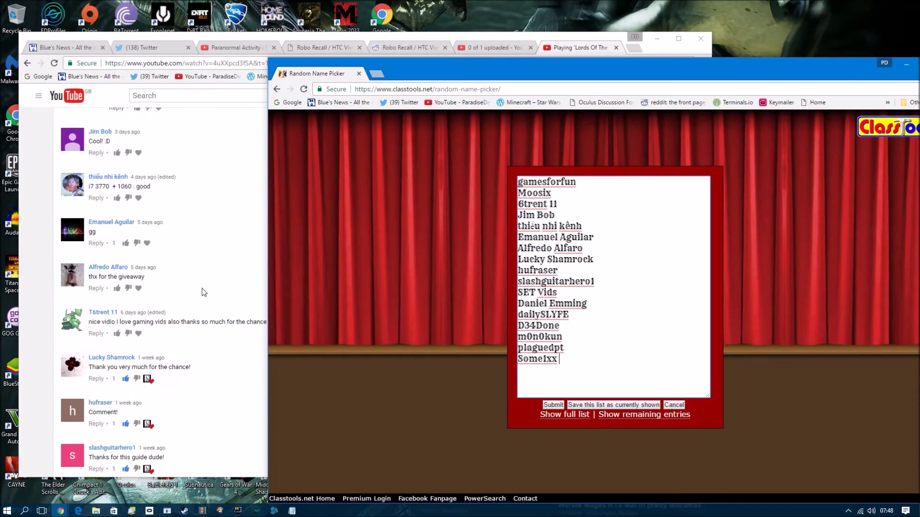
scroll(202, 293, "down", 1)
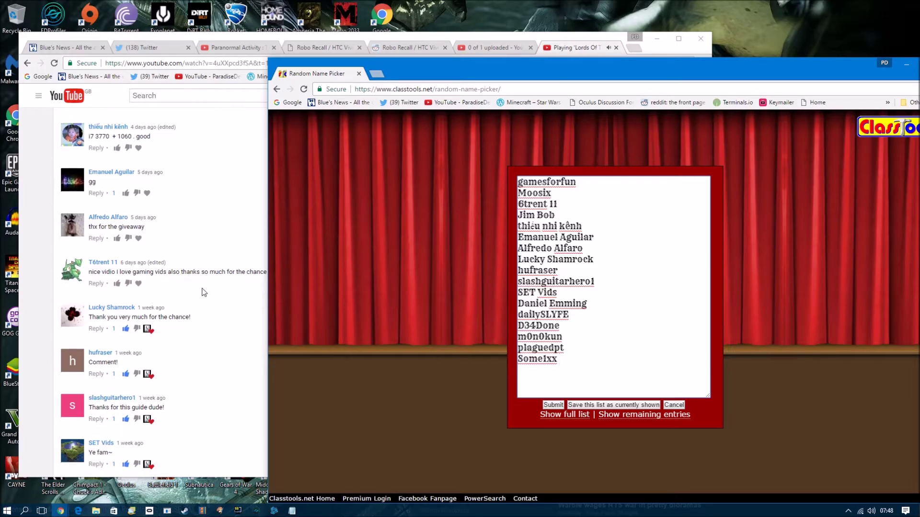
scroll(202, 292, "down", 1)
scroll(203, 293, "down", 1)
scroll(203, 292, "down", 1)
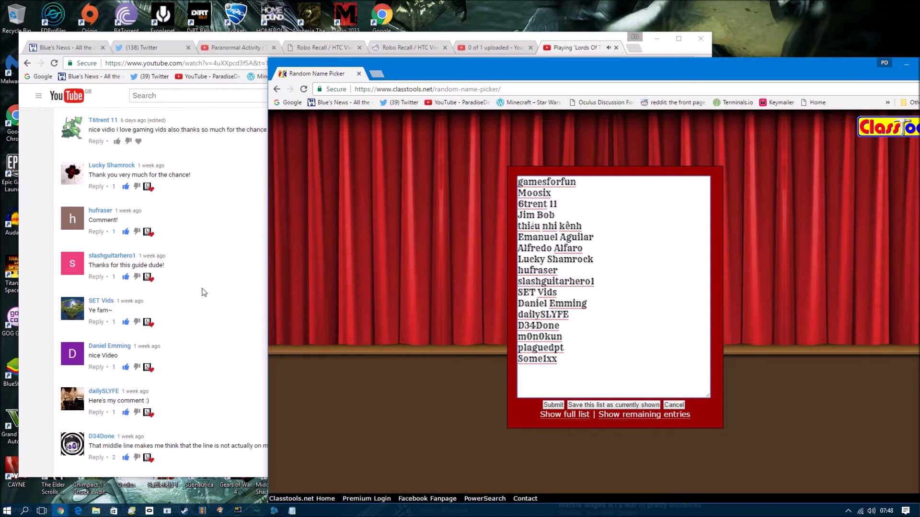
scroll(202, 293, "down", 1)
scroll(202, 293, "down", 1)
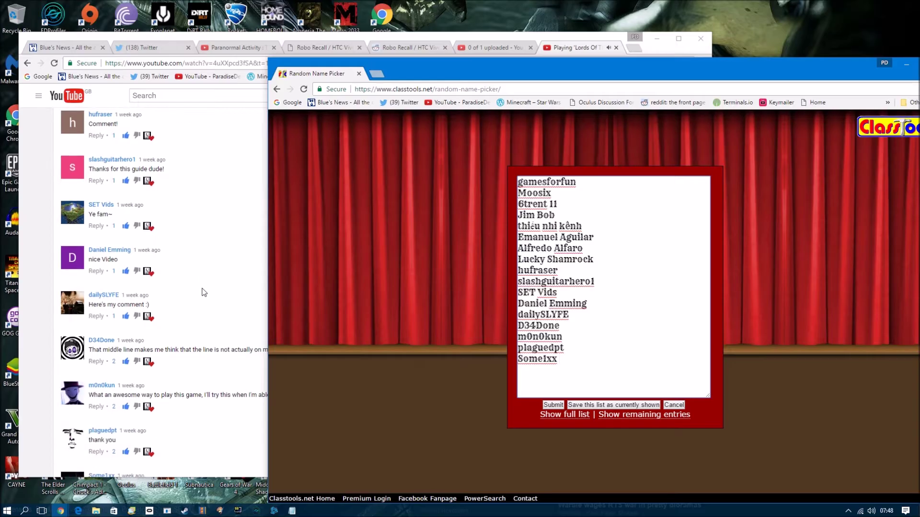
scroll(202, 293, "down", 1)
scroll(202, 293, "down", 1)
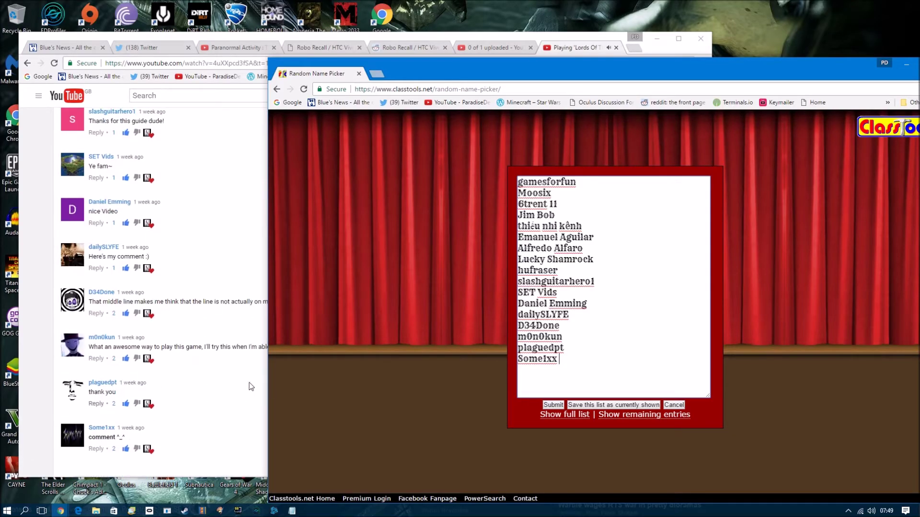
scroll(249, 387, "down", 2)
left_click(240, 398)
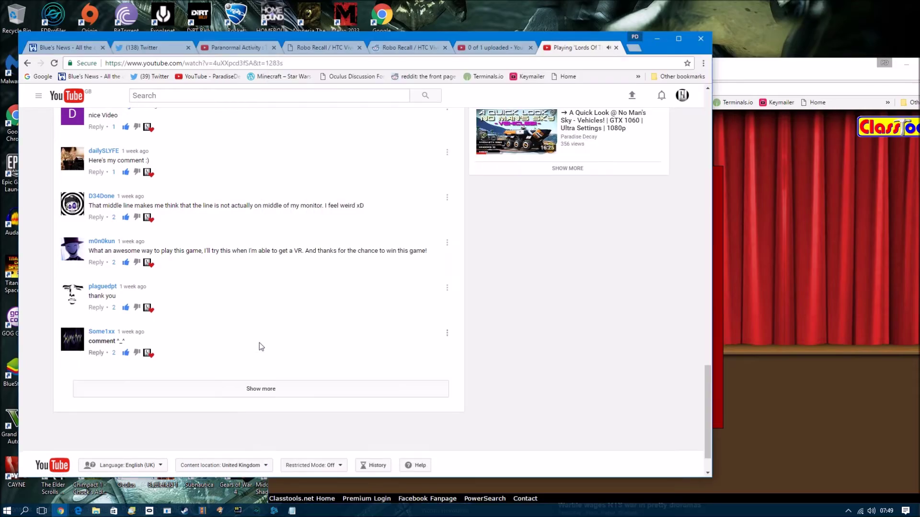
scroll(259, 345, "up", 5)
scroll(263, 338, "up", 5)
scroll(266, 324, "up", 5)
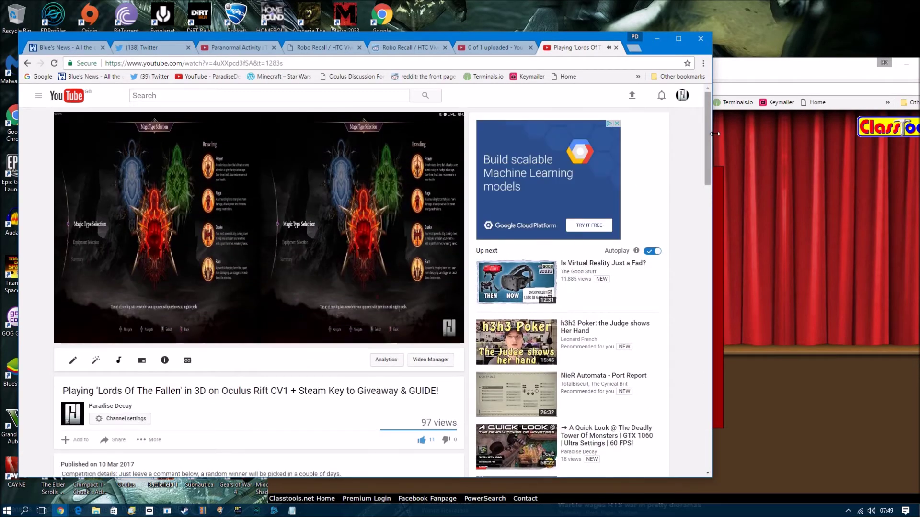
left_click_drag(759, 78, 747, 77)
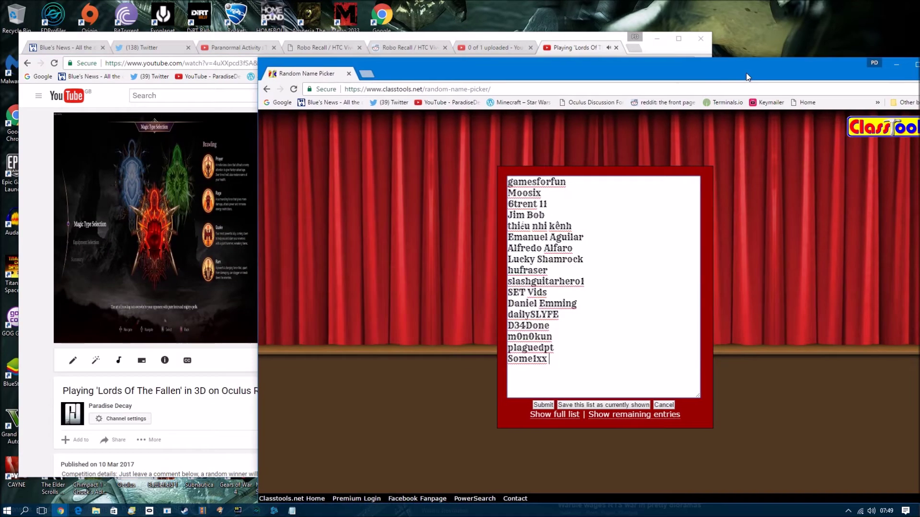
- Submit the commenter names as a wheel and spin it for a winner
left_click(549, 407)
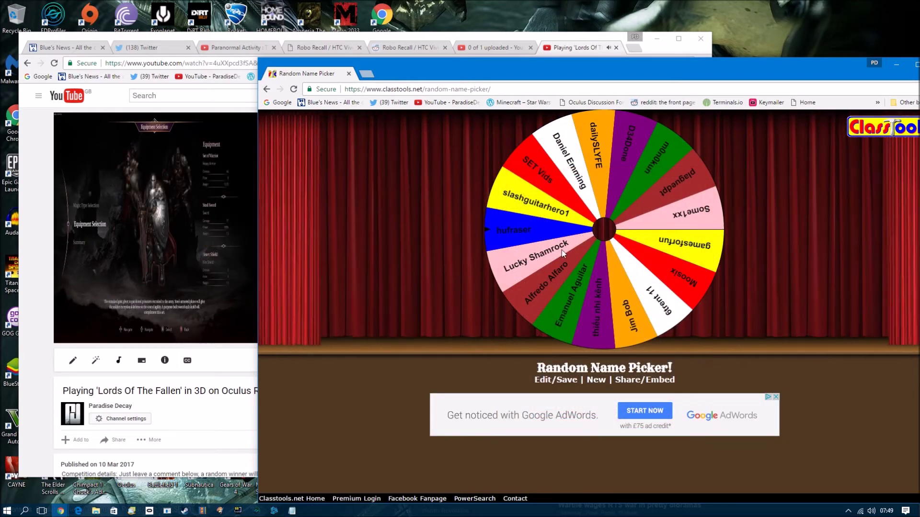
left_click(563, 253)
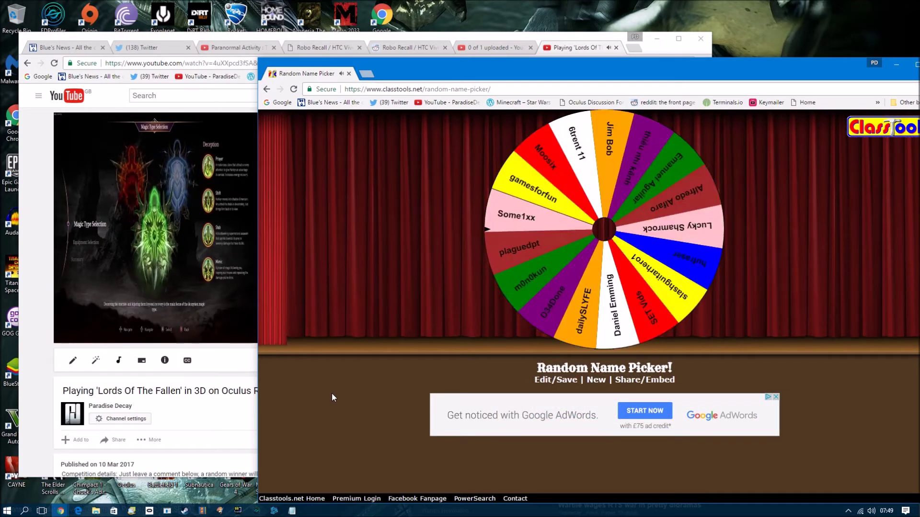